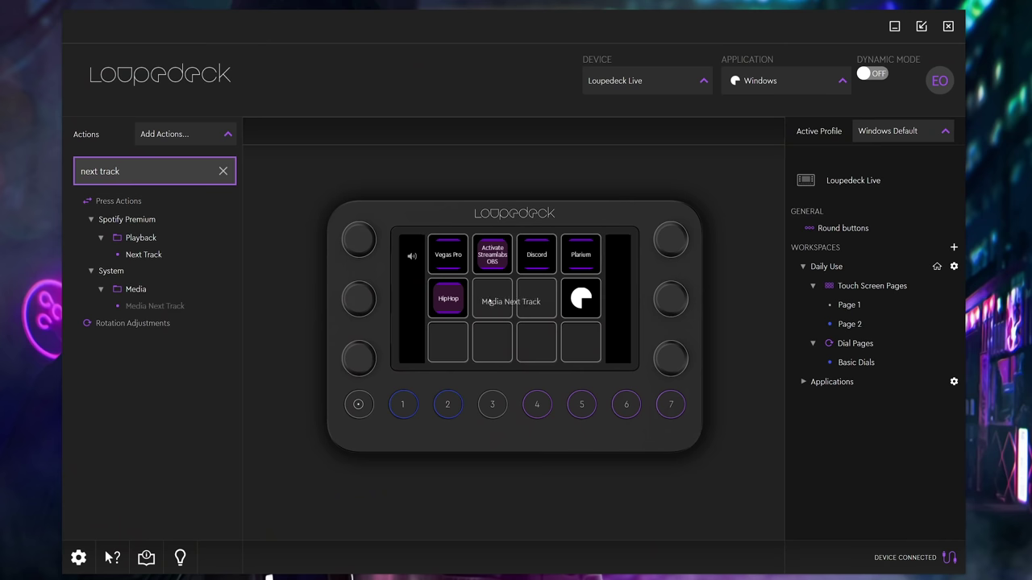
- Drop Media Next Track onto the empty second-row key beside HipHop on Page 2
{"action": "left_click_drag", "start_coordinate": [494, 302], "coordinate": [493, 299]}
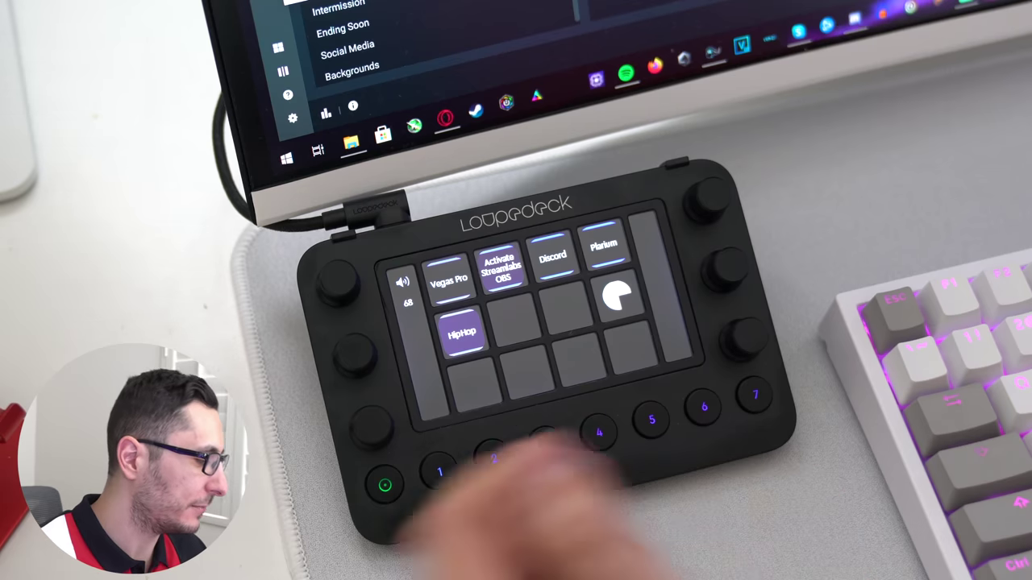
- Scroll up three notches to raise the volume
{"action": "scroll", "coordinate": [331, 278], "scroll_direction": "up", "scroll_amount": 11}
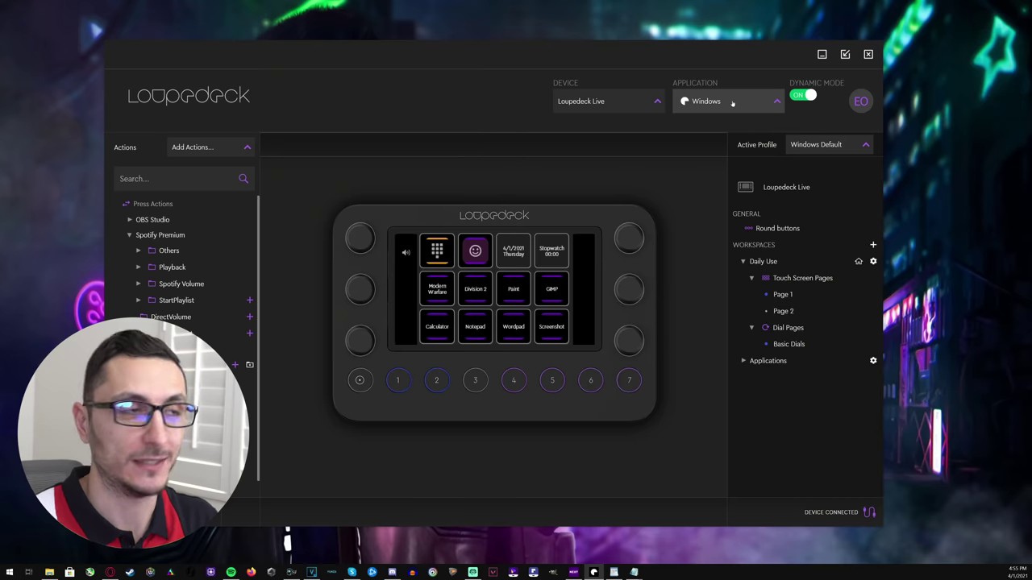
- Open the Application dropdown to view the available profiles
{"action": "left_click", "coordinate": [722, 104]}
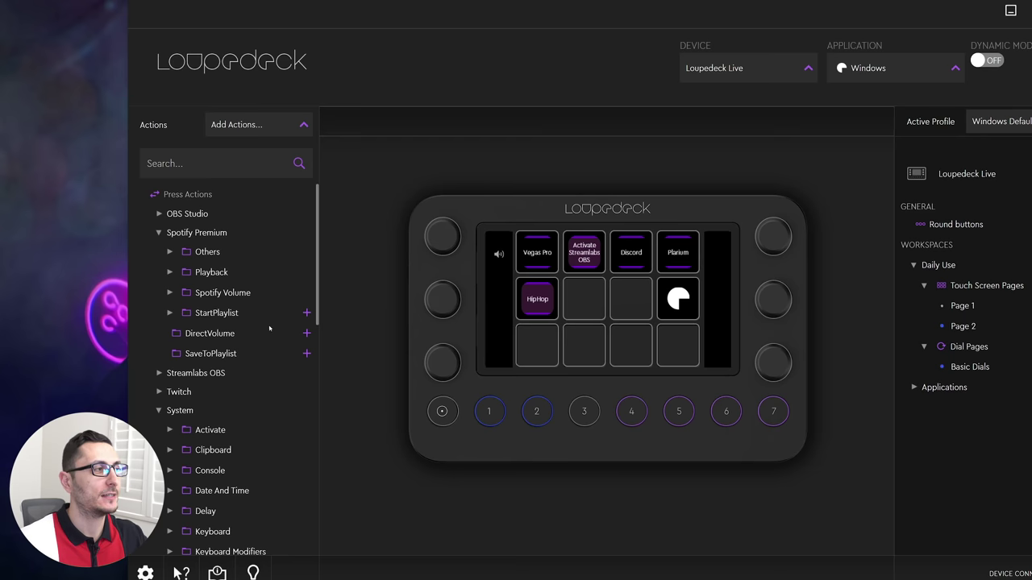
- Search the Actions list for 'next' to find Media Next Track
{"action": "scroll", "coordinate": [269, 328], "scroll_direction": "down", "scroll_amount": 3}
{"action": "scroll", "coordinate": [234, 330], "scroll_direction": "down", "scroll_amount": 3}
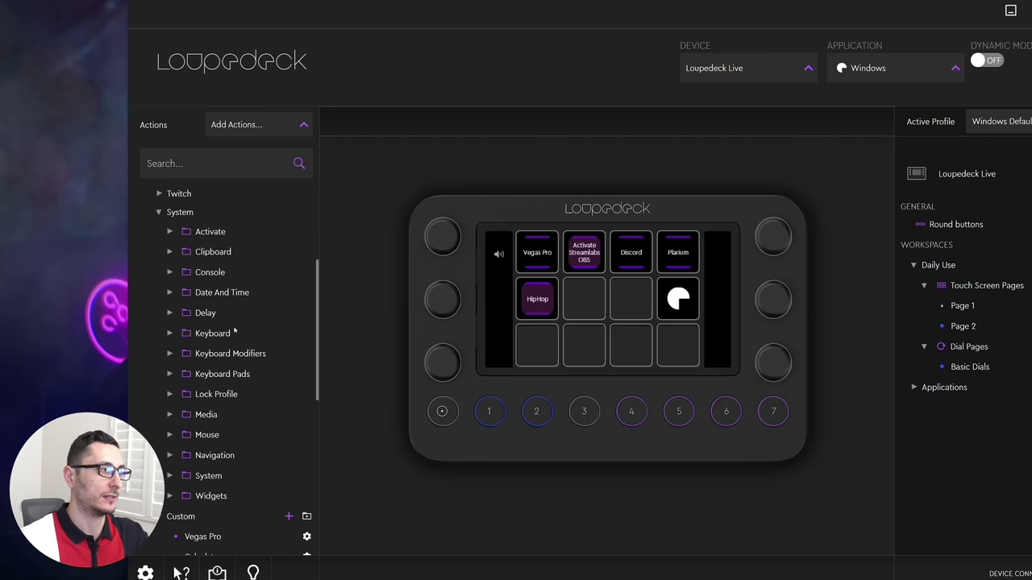
{"action": "scroll", "coordinate": [235, 331], "scroll_direction": "up", "scroll_amount": 6}
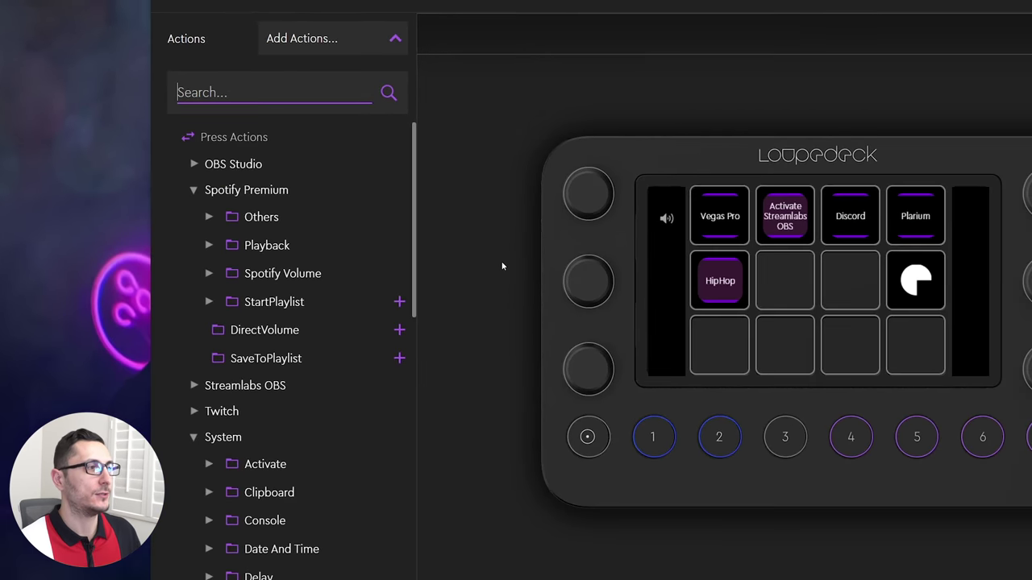
{"action": "type", "text": "next track"}
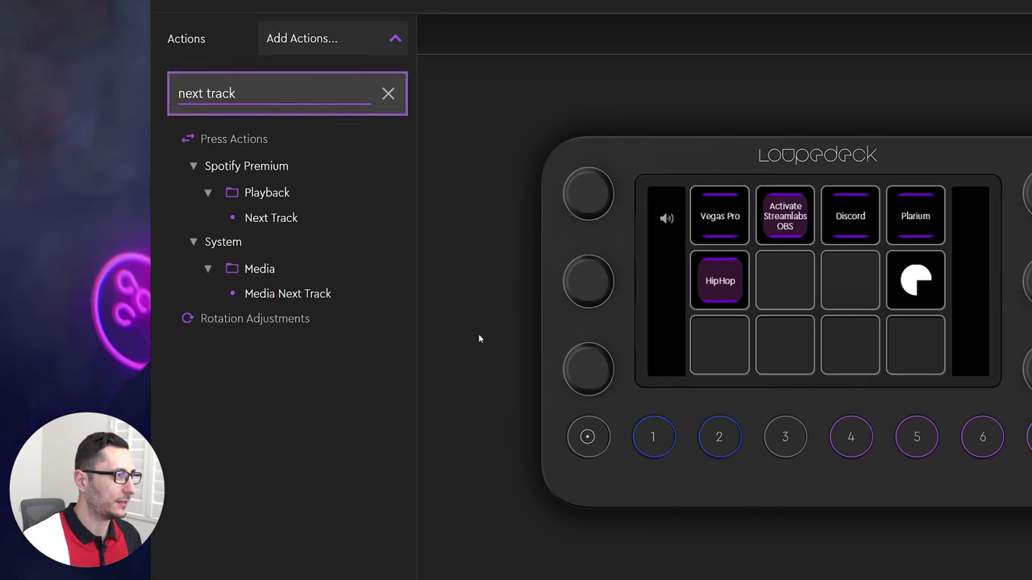
{"action": "left_click", "coordinate": [294, 218]}
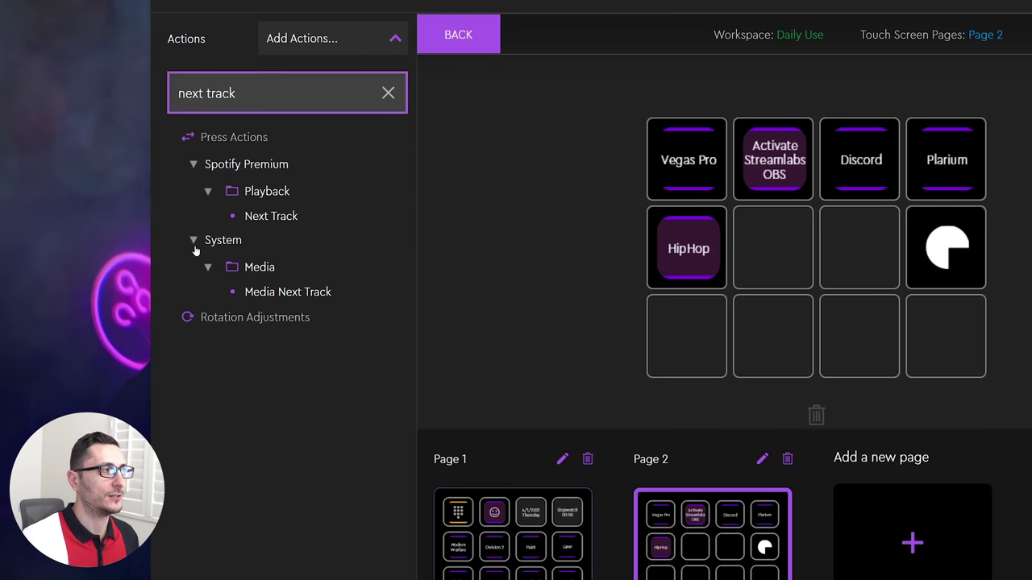
- Place Media Next Track on the empty Page 2 key next to HipHop
{"action": "left_click_drag", "start_coordinate": [265, 296], "coordinate": [692, 269]}
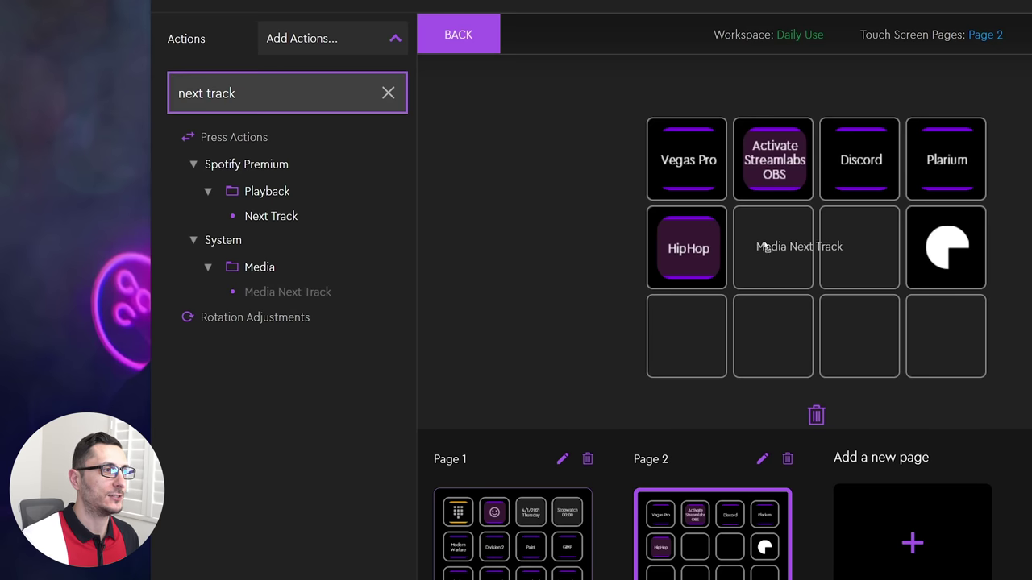
{"action": "left_click_drag", "start_coordinate": [766, 247], "coordinate": [790, 246]}
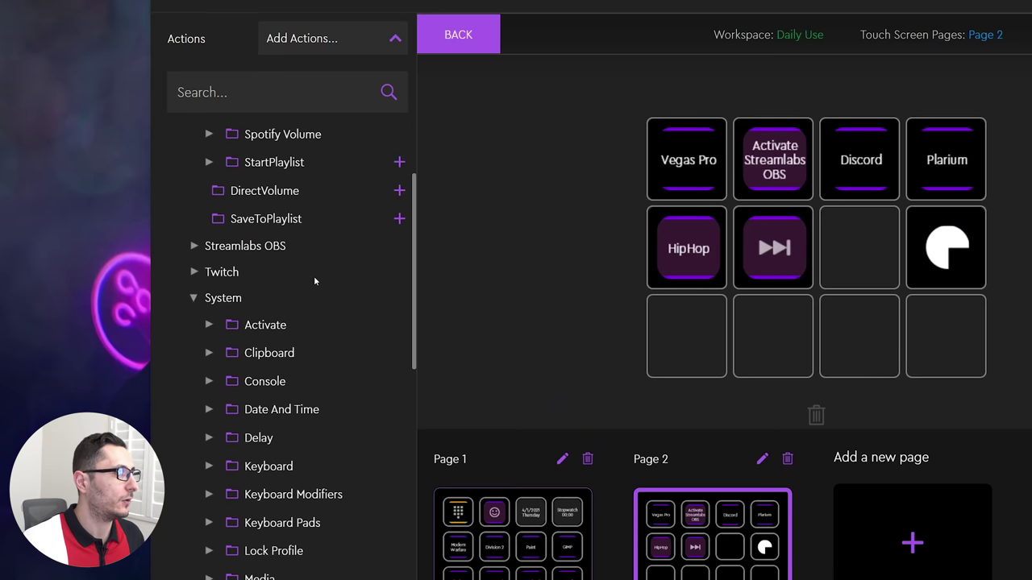
{"action": "scroll", "coordinate": [315, 279], "scroll_direction": "down", "scroll_amount": 6}
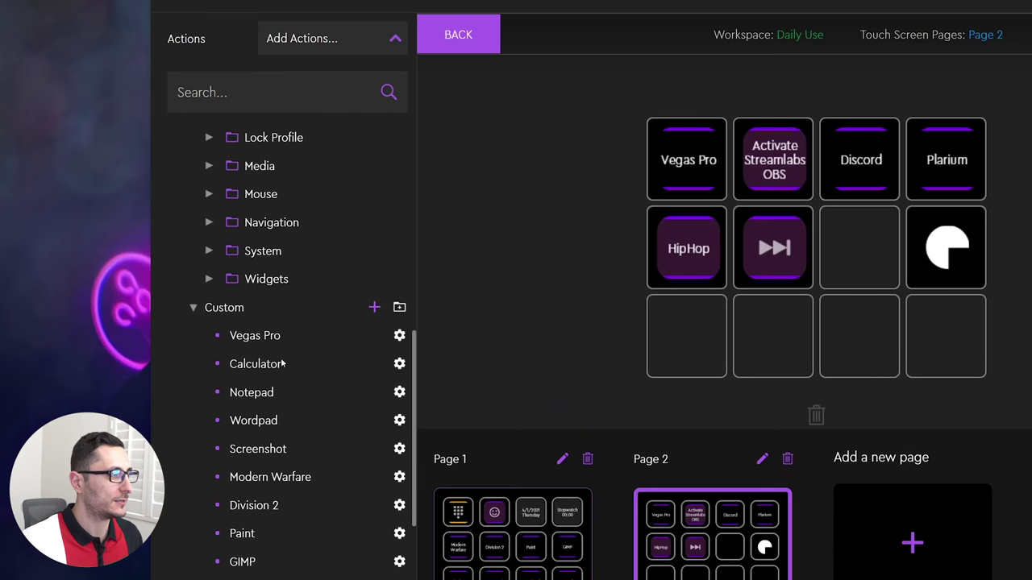
{"action": "scroll", "coordinate": [295, 355], "scroll_direction": "down", "scroll_amount": 1}
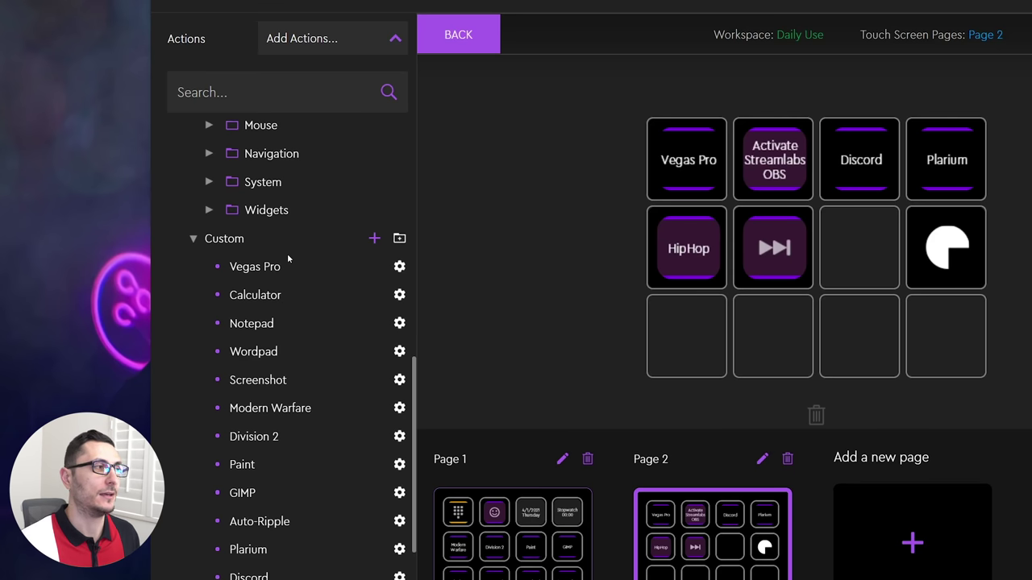
{"action": "scroll", "coordinate": [288, 258], "scroll_direction": "down", "scroll_amount": 1}
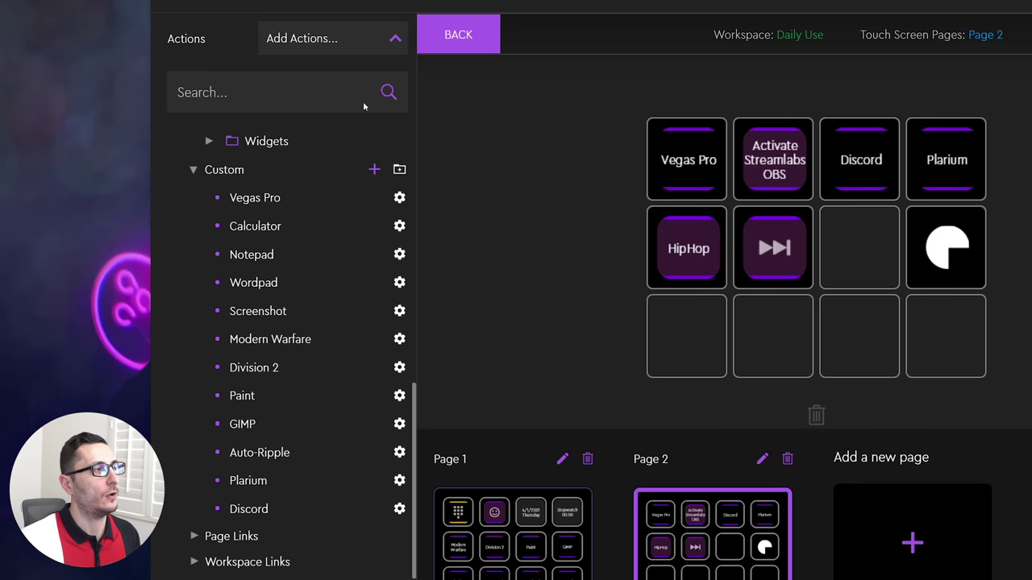
- Save a Shift+F shortcut action as Macro1 and place it on Page 2's third second-row key
{"action": "left_click", "coordinate": [374, 170]}
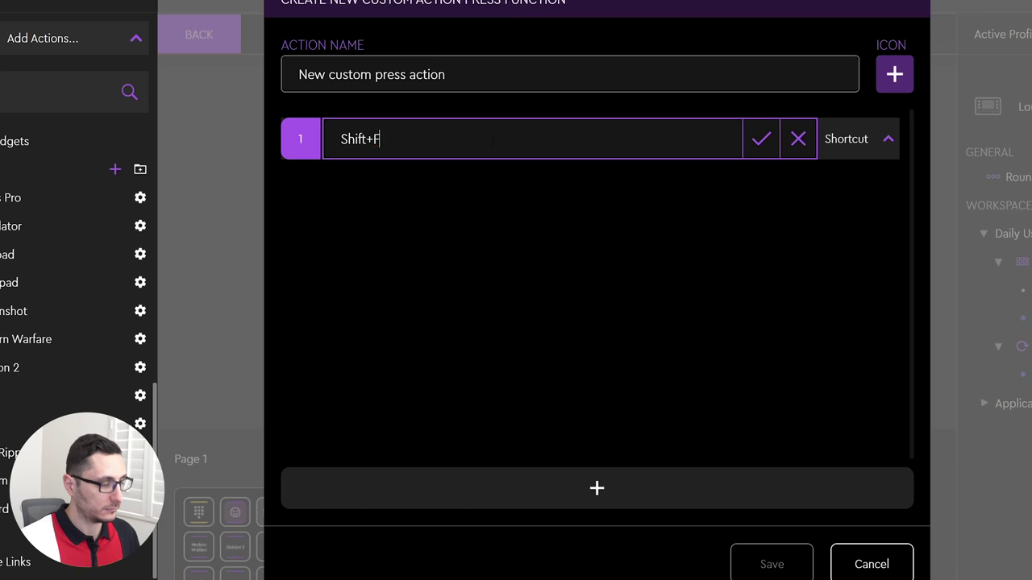
{"action": "left_click", "coordinate": [764, 145]}
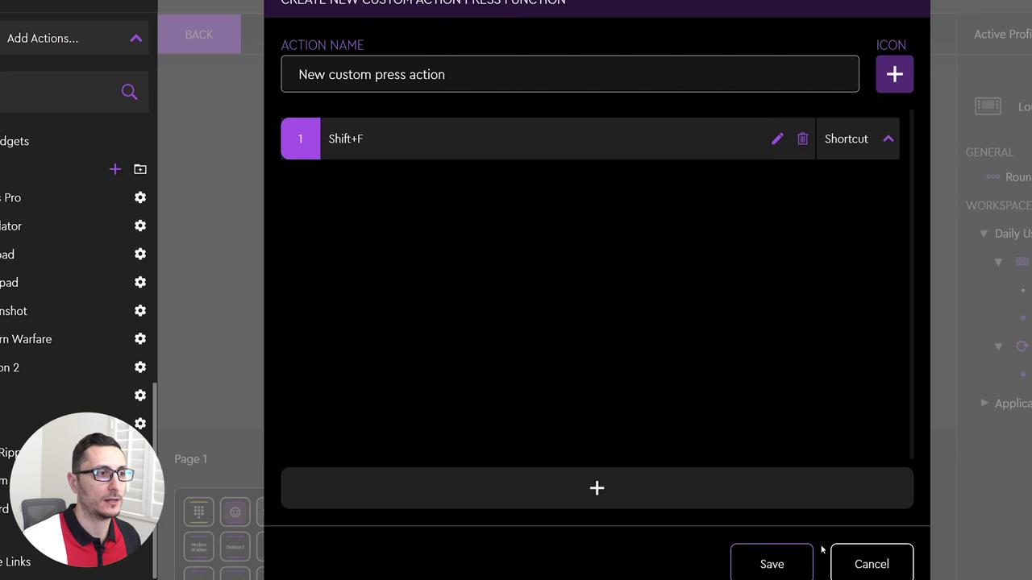
{"action": "type", "text": "Mac"}
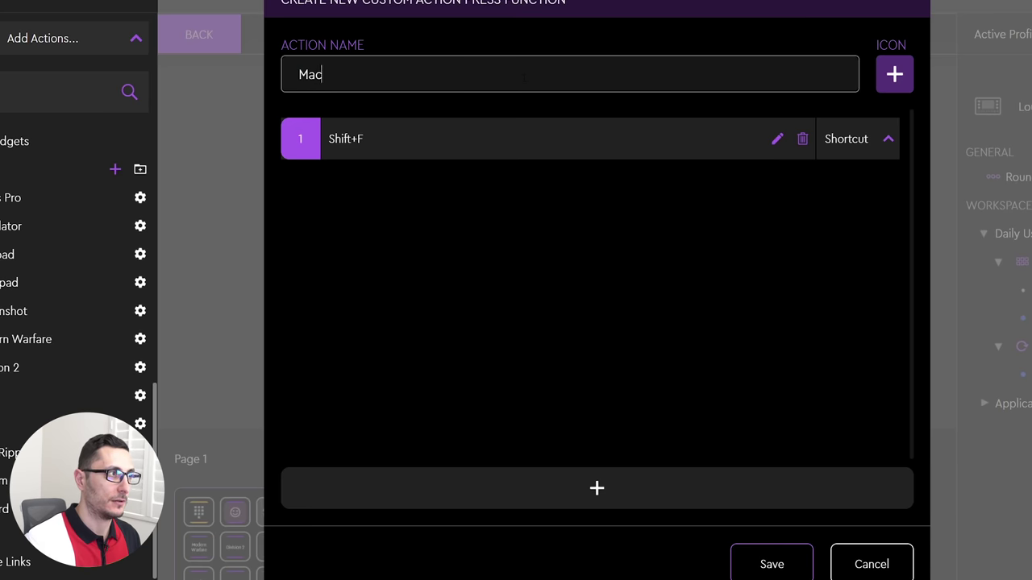
{"action": "type", "text": "ro1"}
{"action": "left_click", "coordinate": [772, 565]}
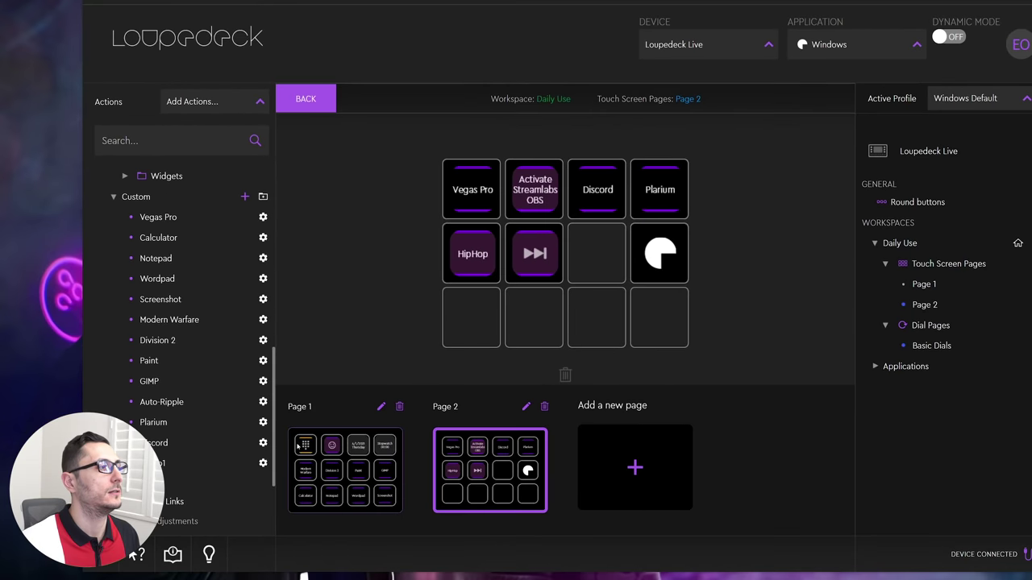
{"action": "left_click_drag", "start_coordinate": [606, 255], "coordinate": [608, 257]}
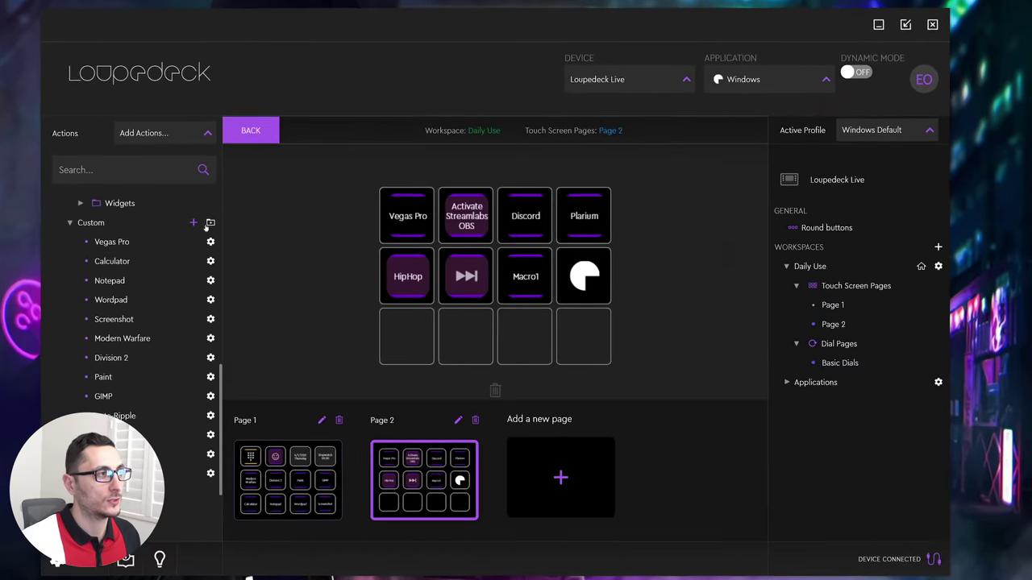
- Save a Text-step custom action named SourceTech and put it on Page 2's bottom-left key
{"action": "left_click", "coordinate": [244, 196]}
{"action": "left_click", "coordinate": [713, 204]}
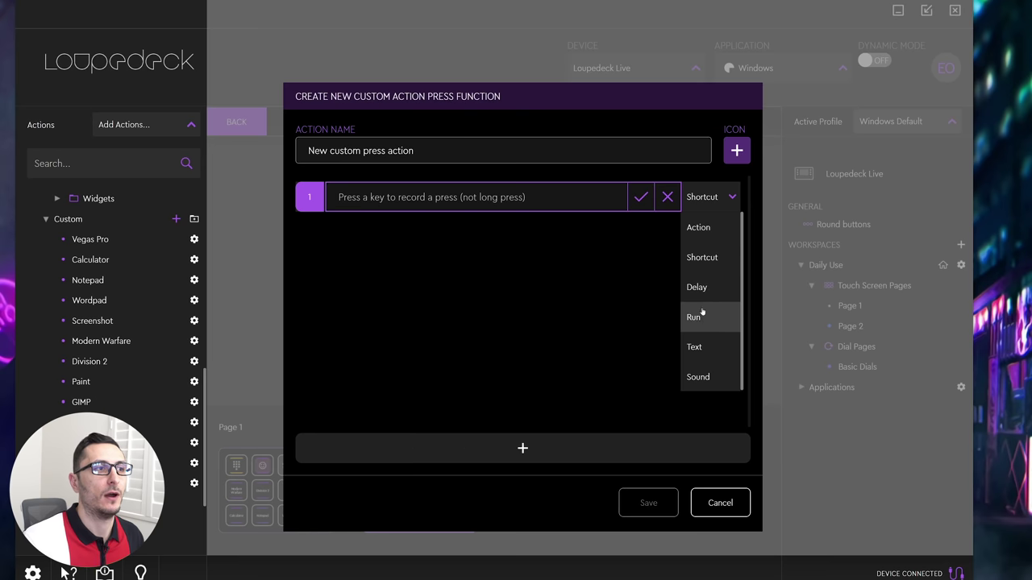
{"action": "left_click", "coordinate": [702, 351]}
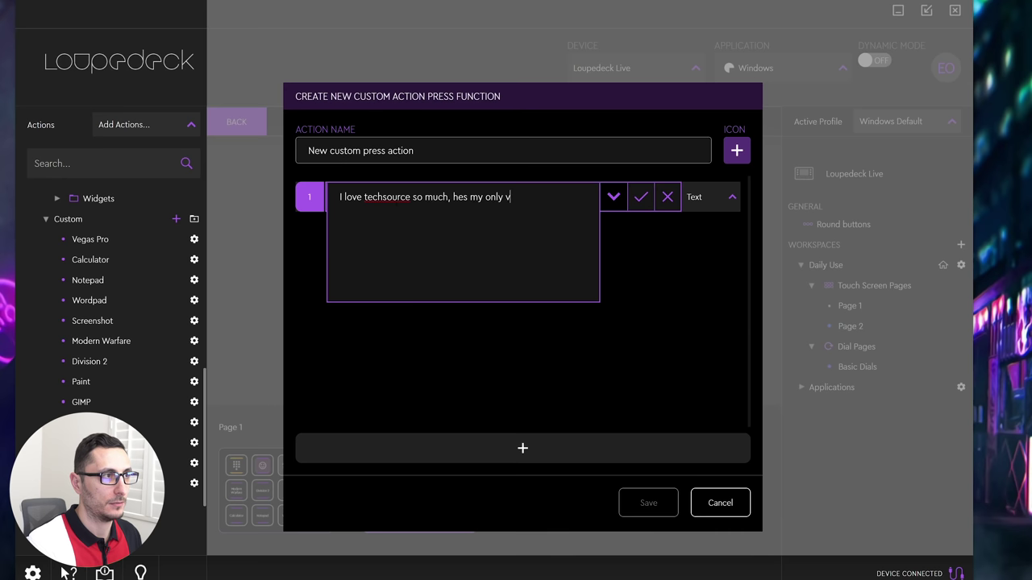
{"action": "left_click", "coordinate": [641, 198]}
{"action": "left_click", "coordinate": [650, 503]}
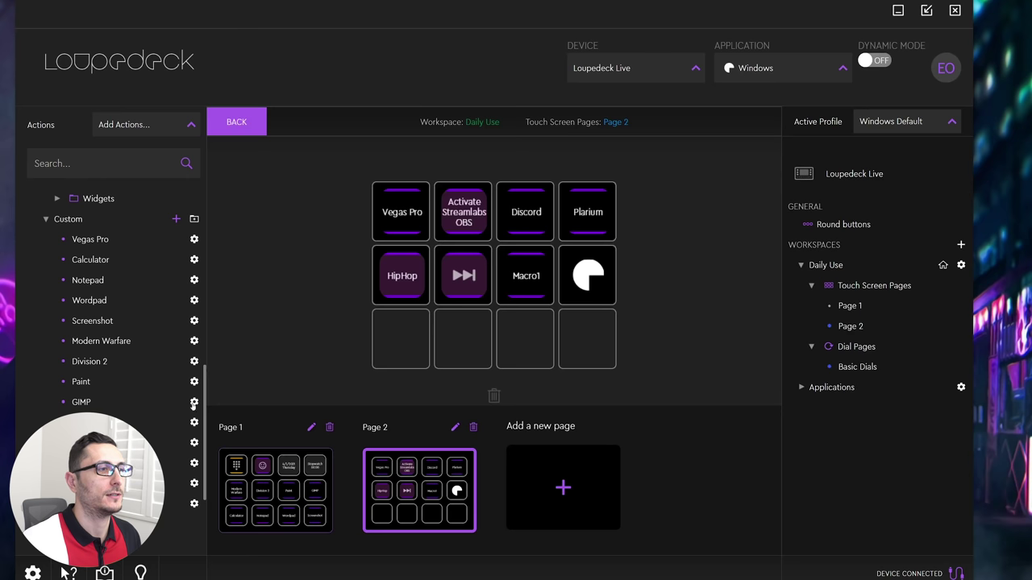
{"action": "left_click_drag", "start_coordinate": [393, 345], "coordinate": [395, 345]}
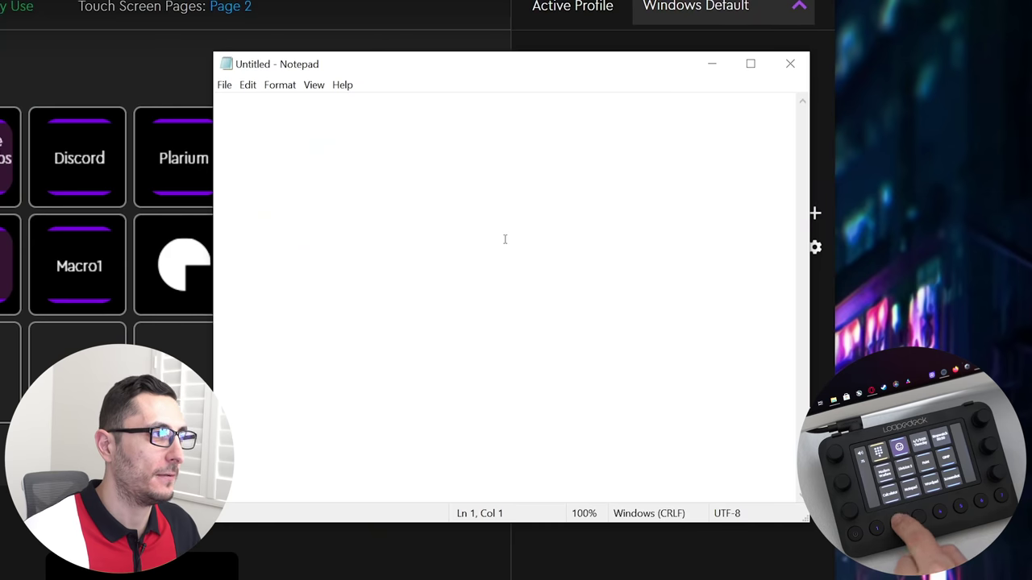
- Enter the SourceTech sentence 'I love techsource' into the blank Notepad note
{"action": "type", "text": "I love techsource"}
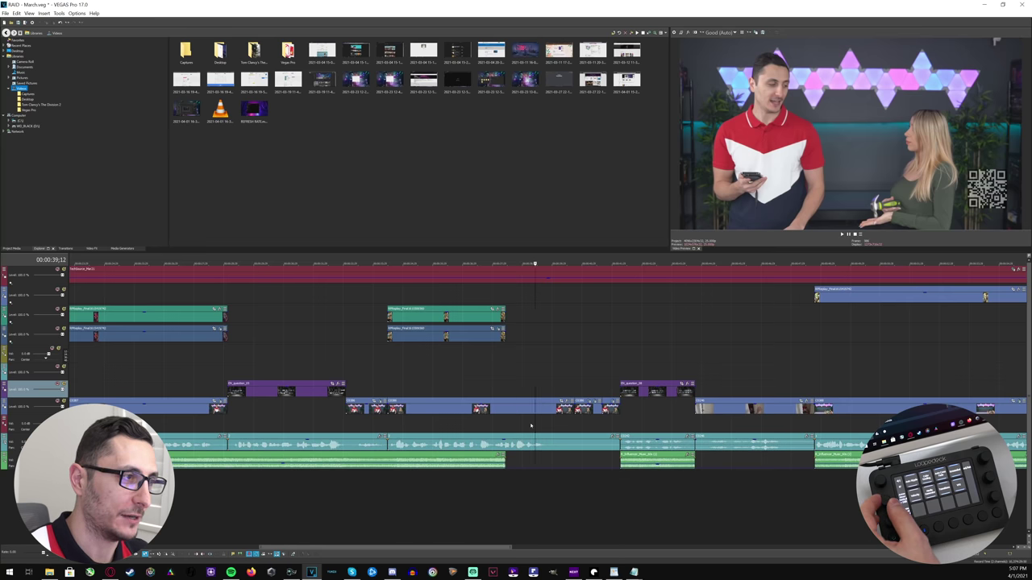
- Shift the Vegas Pro timeline to a different position and scroll it sideways
{"action": "key", "text": "ctrl+z"}
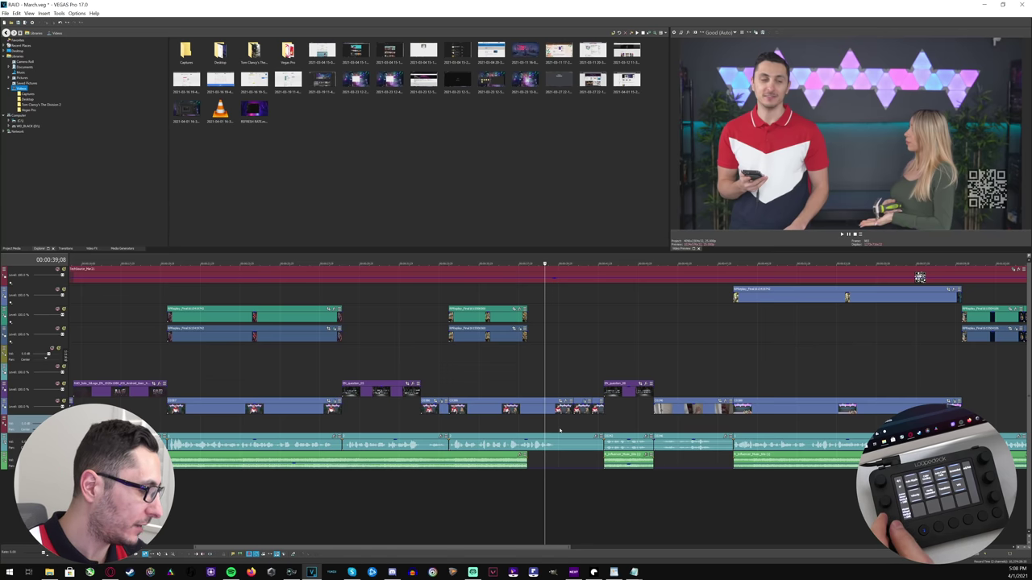
{"action": "scroll", "coordinate": [559, 430], "scroll_direction": "right", "scroll_amount": 10}
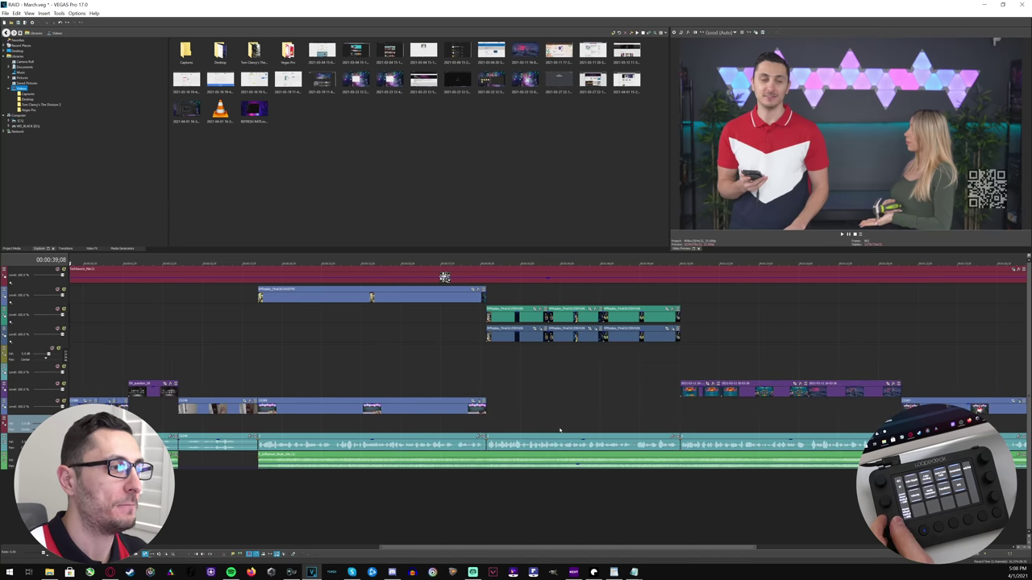
{"action": "scroll", "coordinate": [559, 429], "scroll_direction": "left", "scroll_amount": 10}
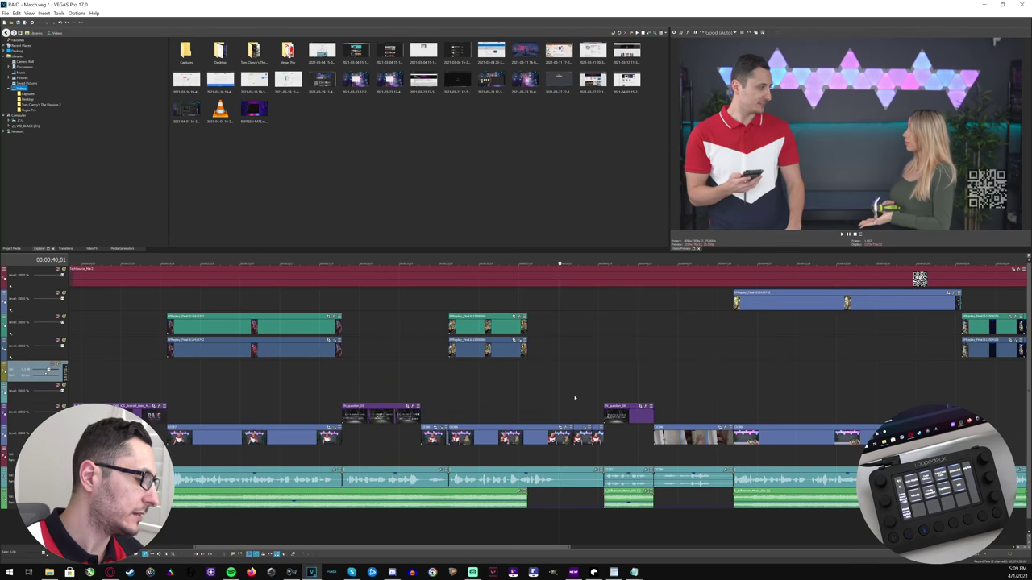
- Toggle all timeline tracks taller, shorter, then taller again
{"action": "key", "text": "ctrl+shift+Up"}
{"action": "key", "text": "ctrl+shift+Up"}
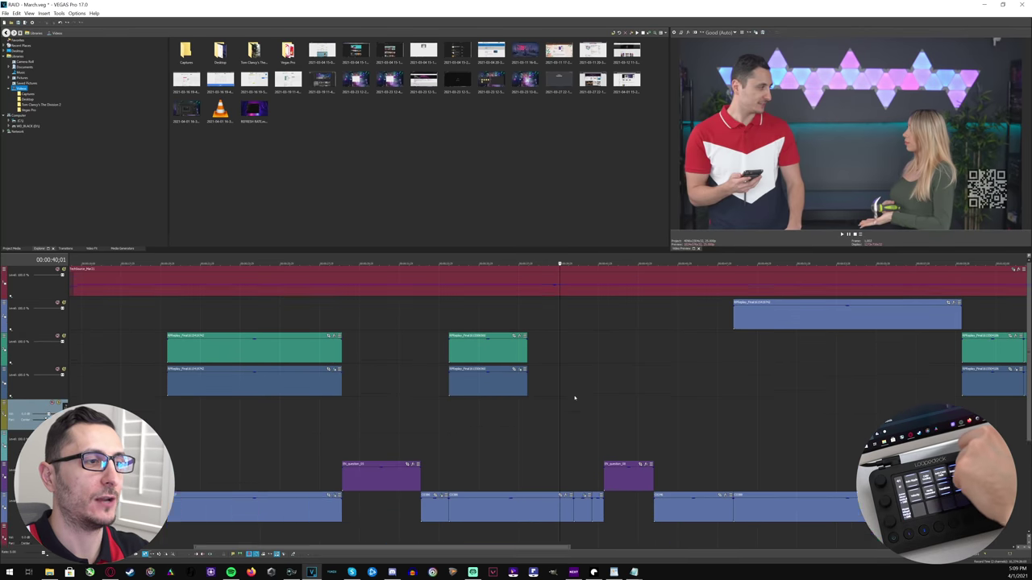
{"action": "key", "text": "ctrl+shift+Down"}
{"action": "key", "text": "ctrl+shift+Down"}
{"action": "key", "text": "ctrl+shift+Up"}
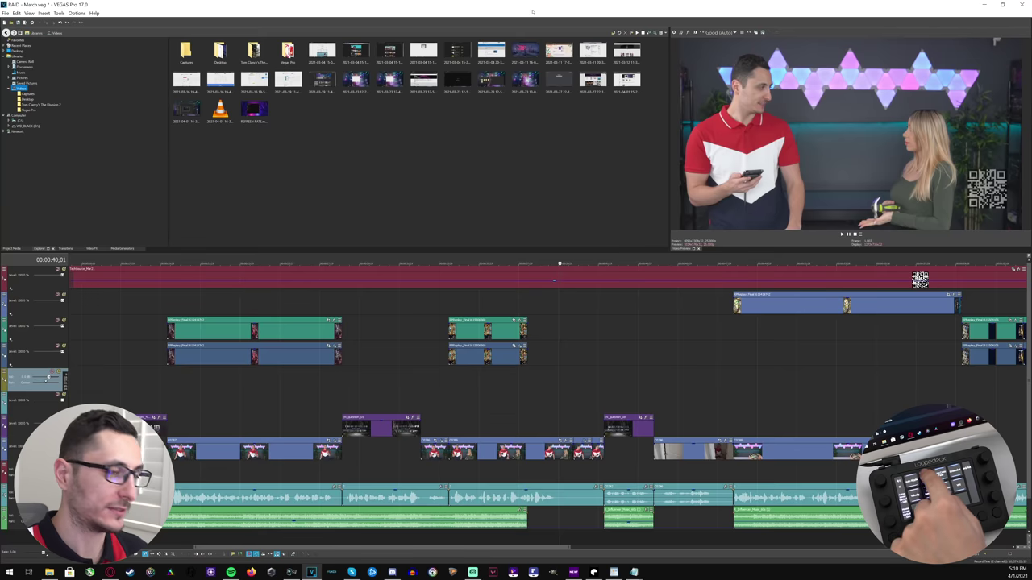
- Open Color Grading and bend the curve into an S: highlights up, shadows down
{"action": "key", "text": "alt+d"}
{"action": "key", "text": "alt+3"}
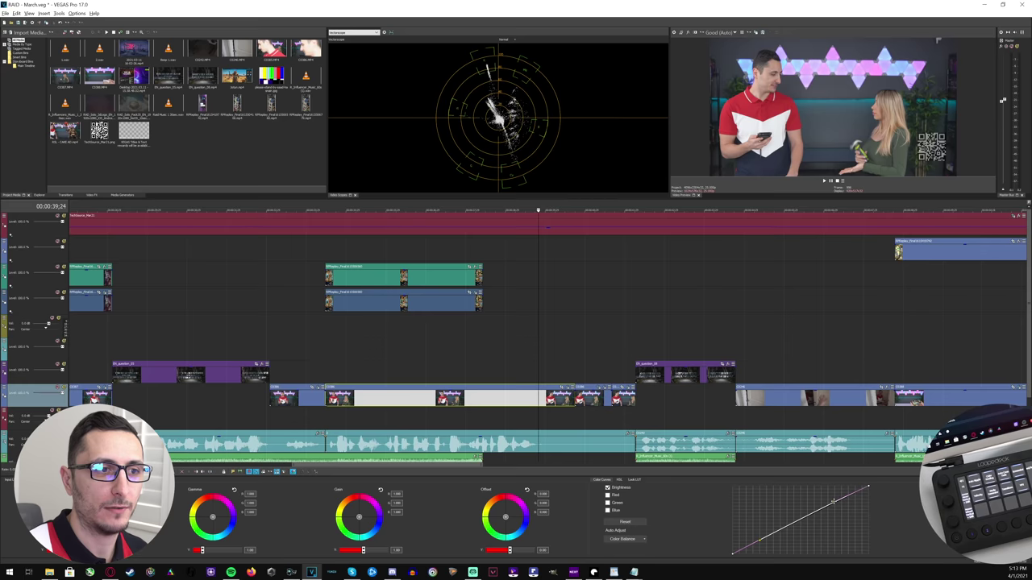
{"action": "mouse_move", "coordinate": [832, 496]}
{"action": "left_mouse_down"}
{"action": "mouse_move", "coordinate": [829, 510]}
{"action": "mouse_move", "coordinate": [823, 495]}
{"action": "left_mouse_up"}
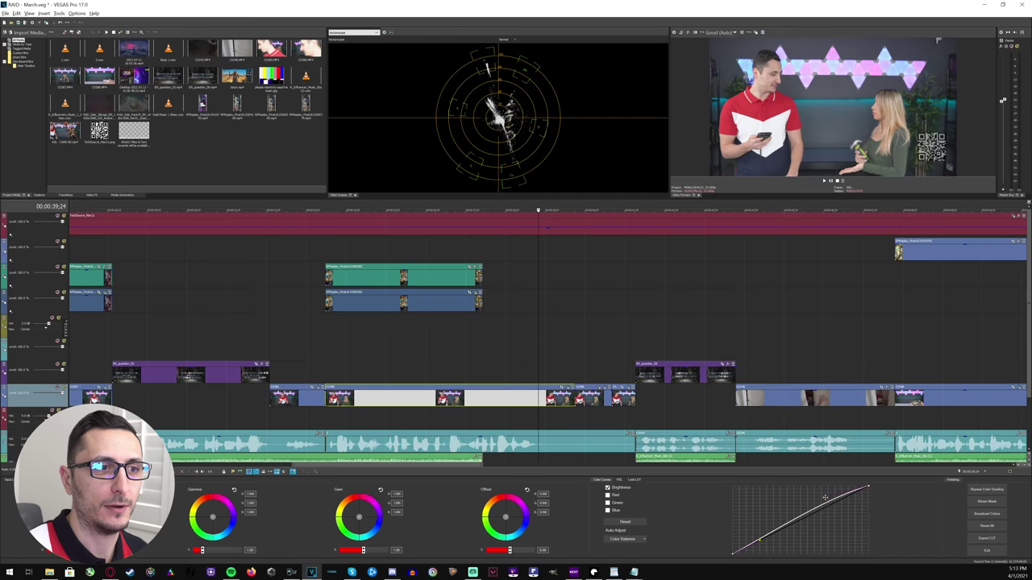
{"action": "left_click_drag", "start_coordinate": [759, 541], "coordinate": [760, 548]}
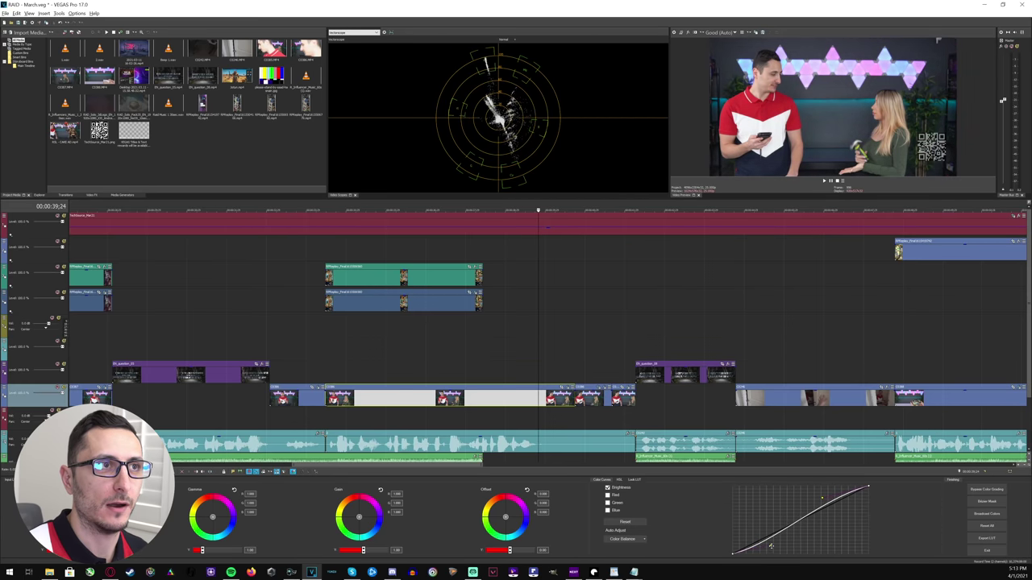